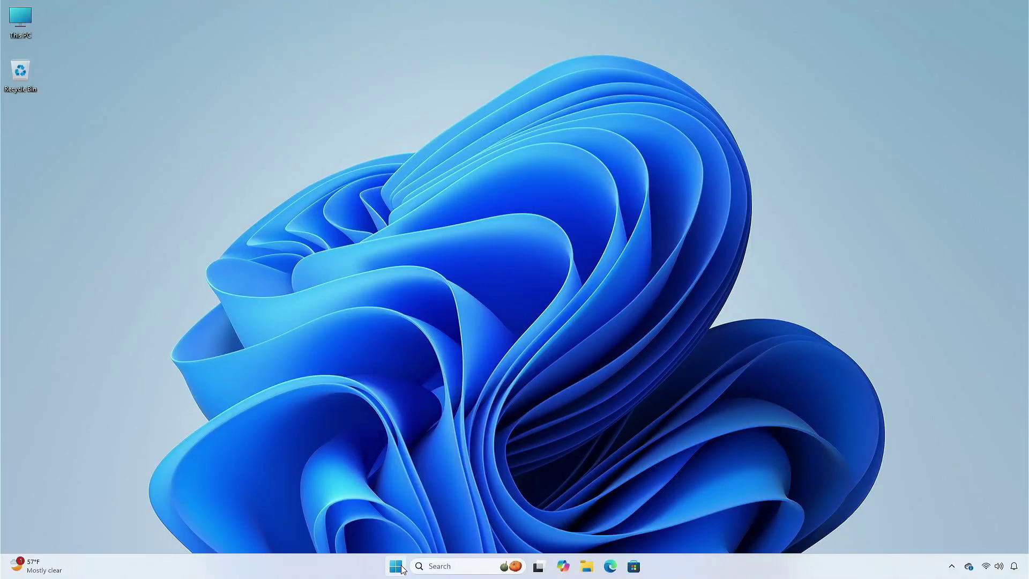
# Open Settings > System > About and check the Version 24H2 and OS build values
pyautogui.click(396, 566)
pyautogui.click(651, 274)
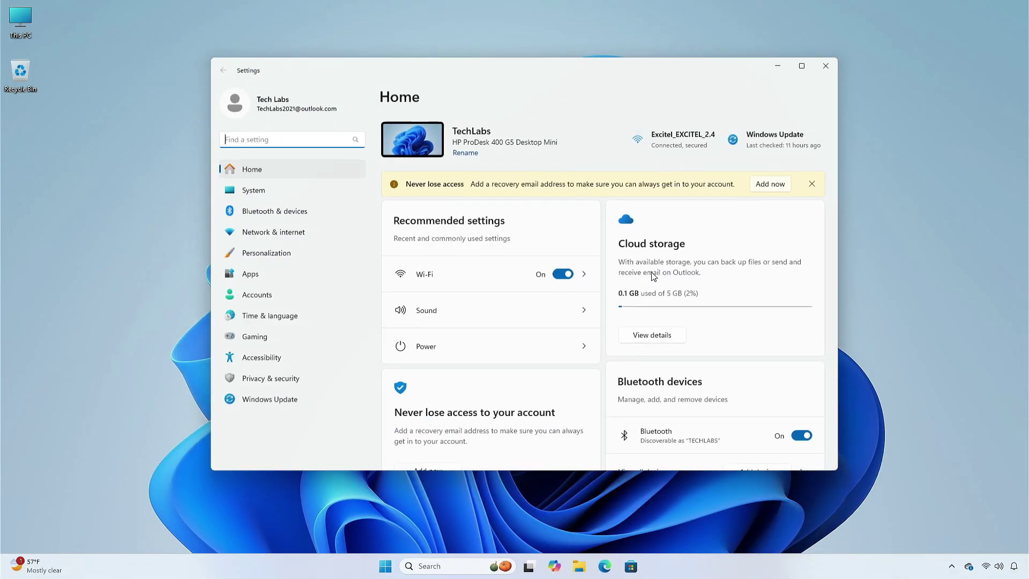
pyautogui.click(313, 184)
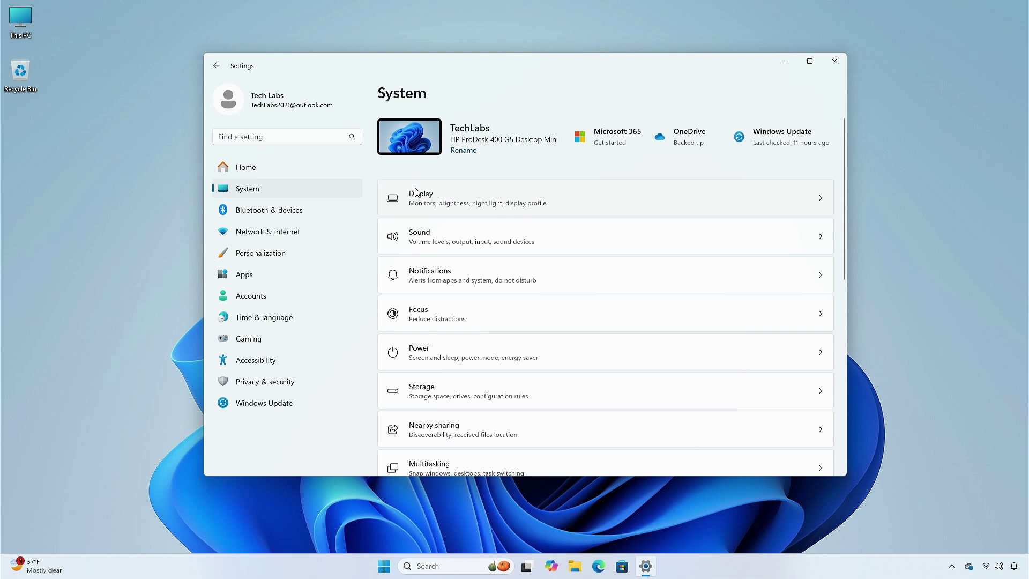
pyautogui.scroll(-10, 410, 268)
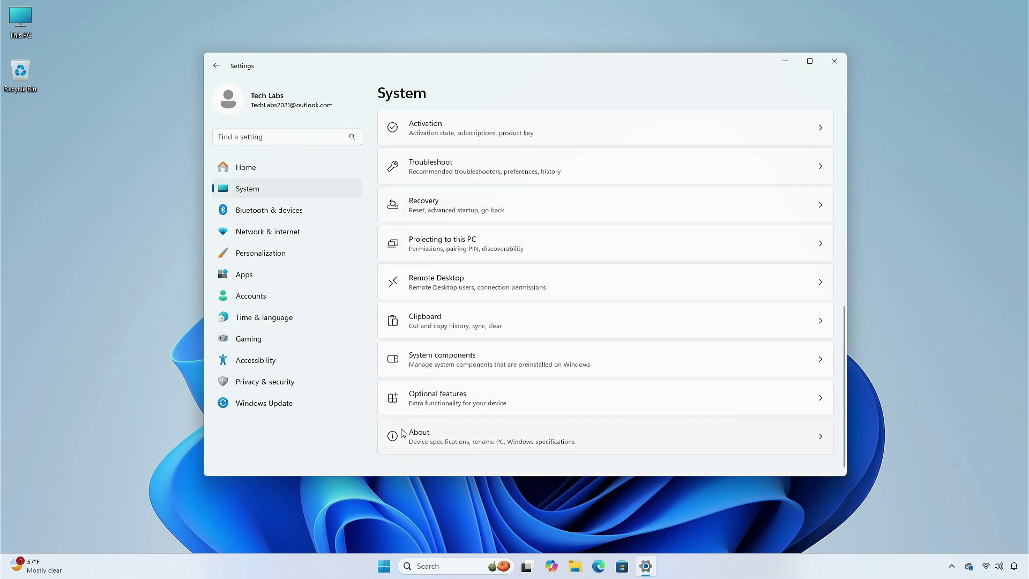
pyautogui.click(405, 434)
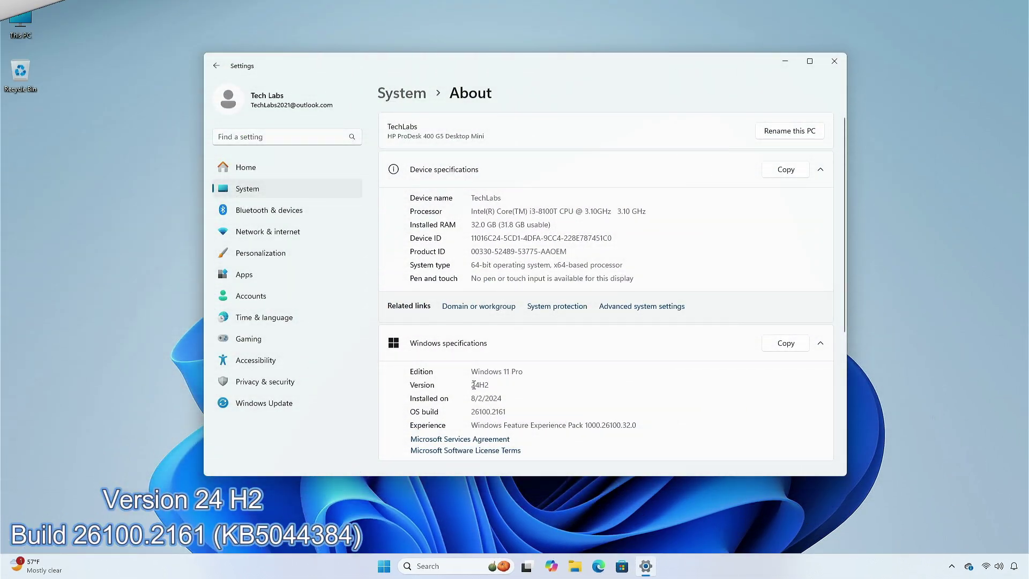
pyautogui.moveTo(471, 385); pyautogui.dragTo(521, 413)
pyautogui.click(497, 384)
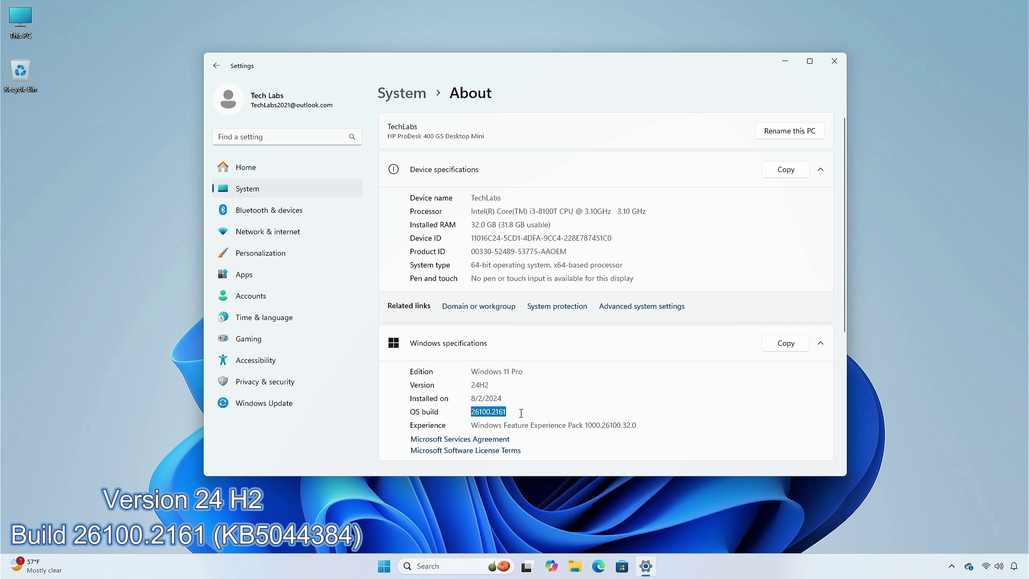
pyautogui.click(521, 413)
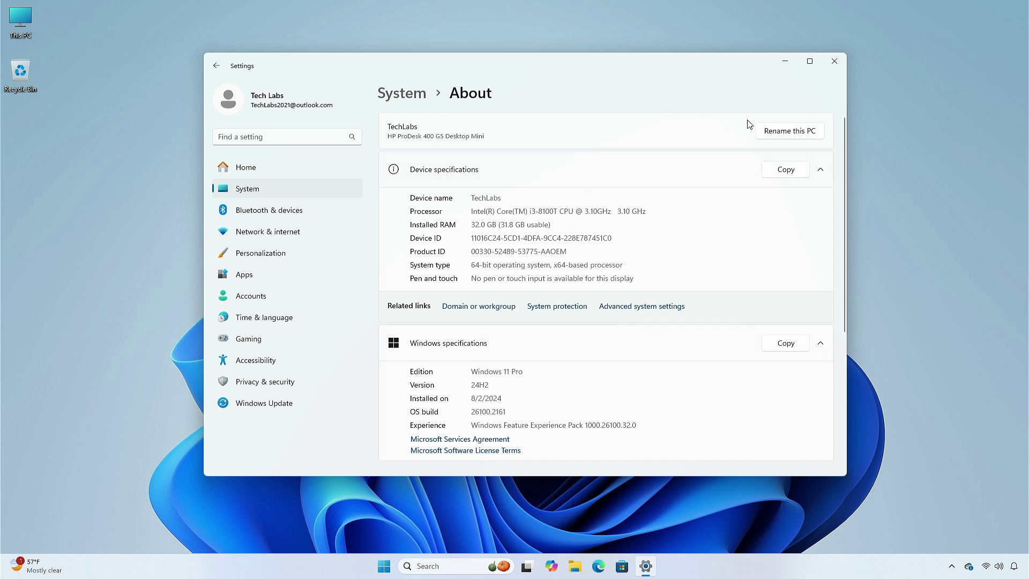
# Close and reopen Settings, then browse the System > Notifications settings
pyautogui.click(835, 62)
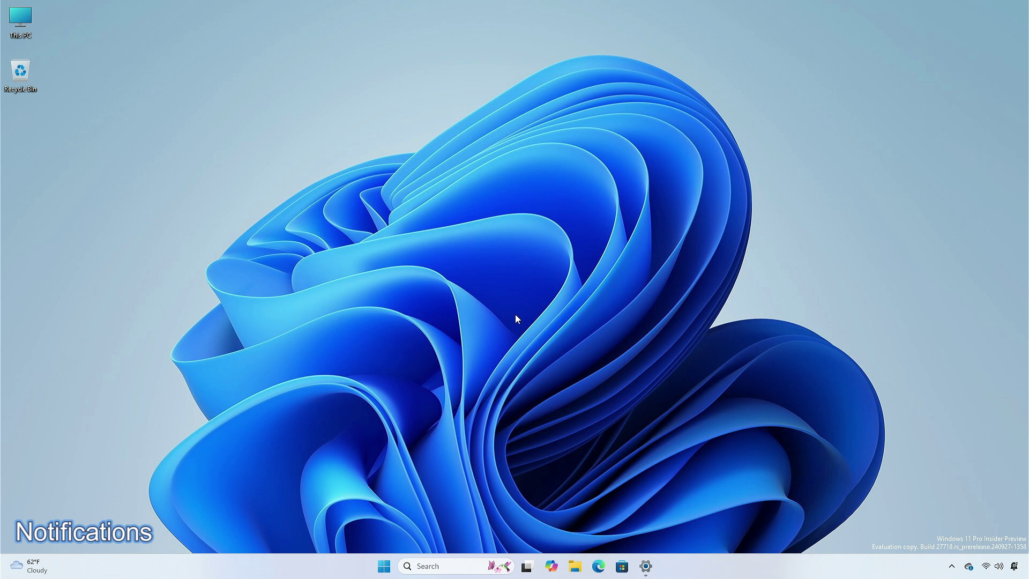
pyautogui.click(645, 568)
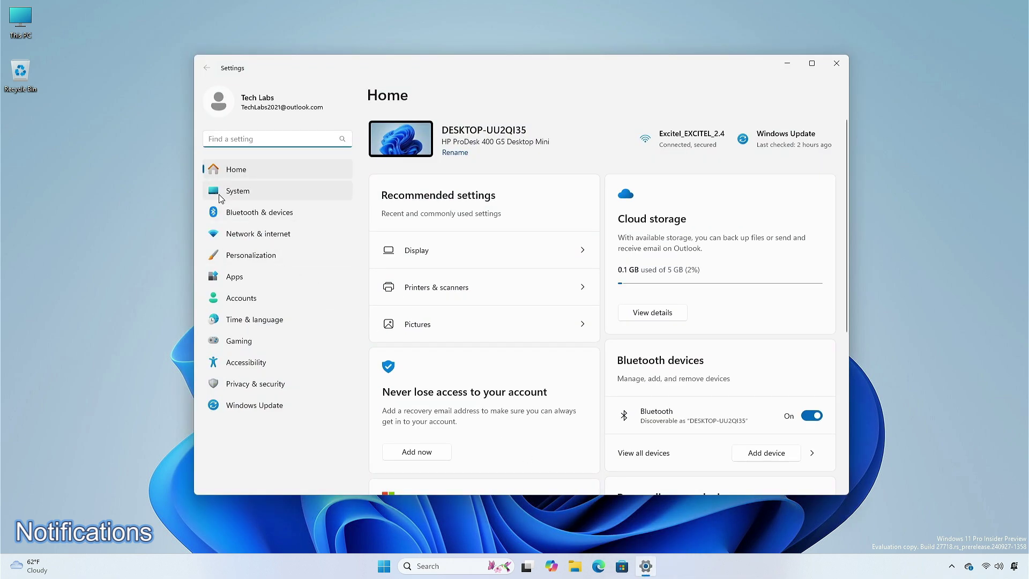
pyautogui.click(238, 195)
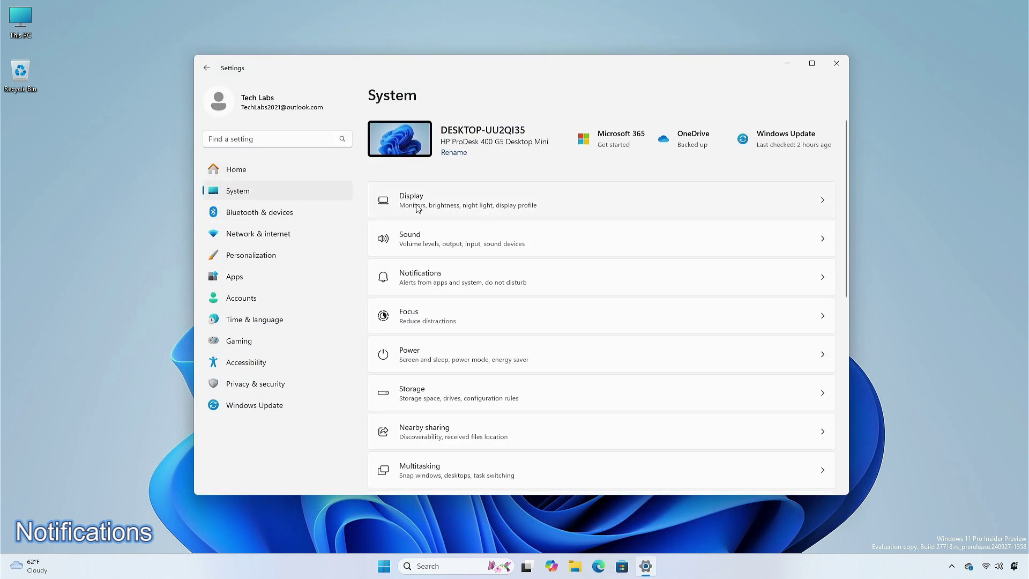
pyautogui.click(464, 283)
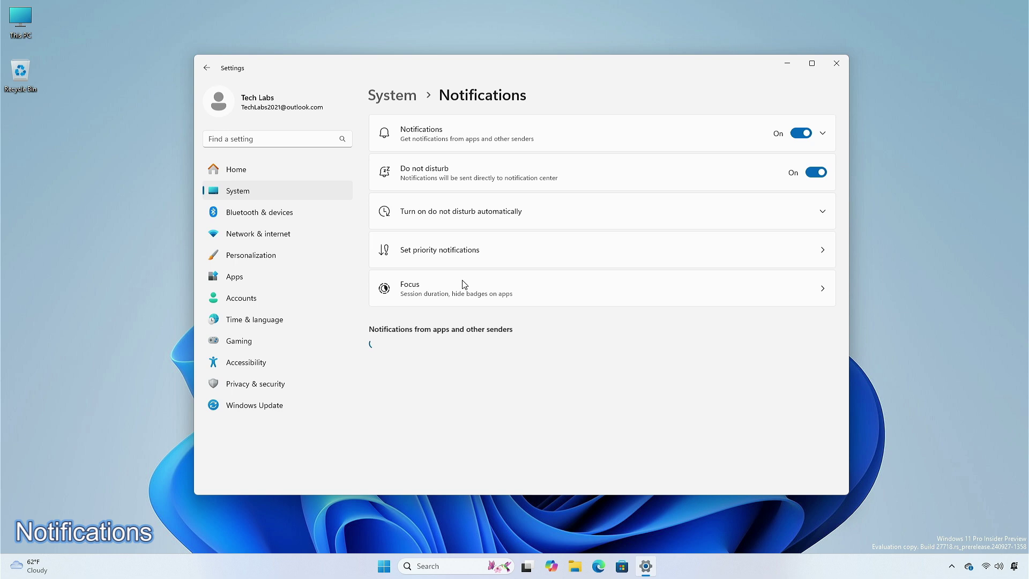
pyautogui.scroll(-2, 465, 285)
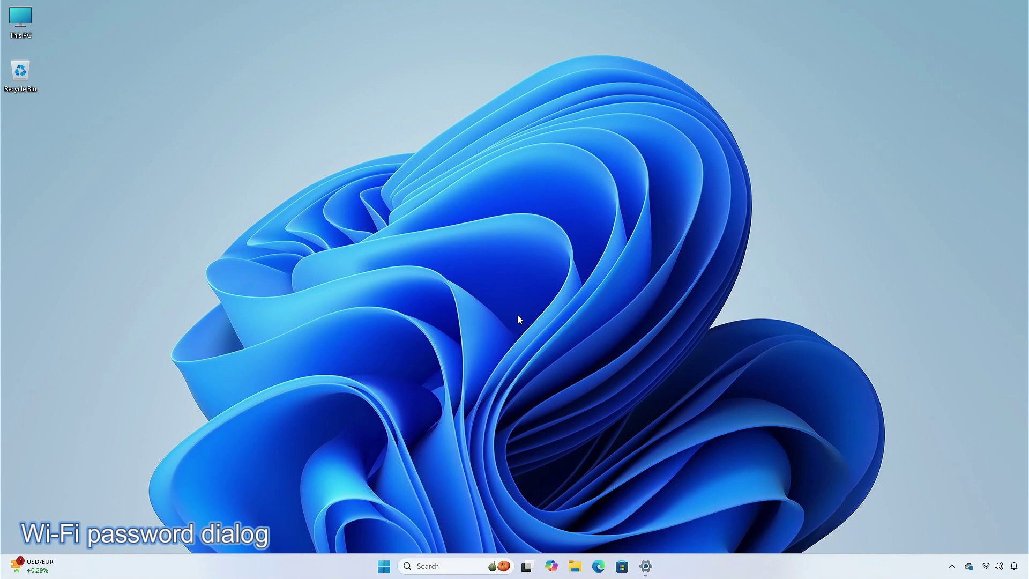
# Reveal the Excitel_EXCITEL_2.4 Wi-Fi password and QR code under Network & internet > Wi-Fi
pyautogui.click(646, 563)
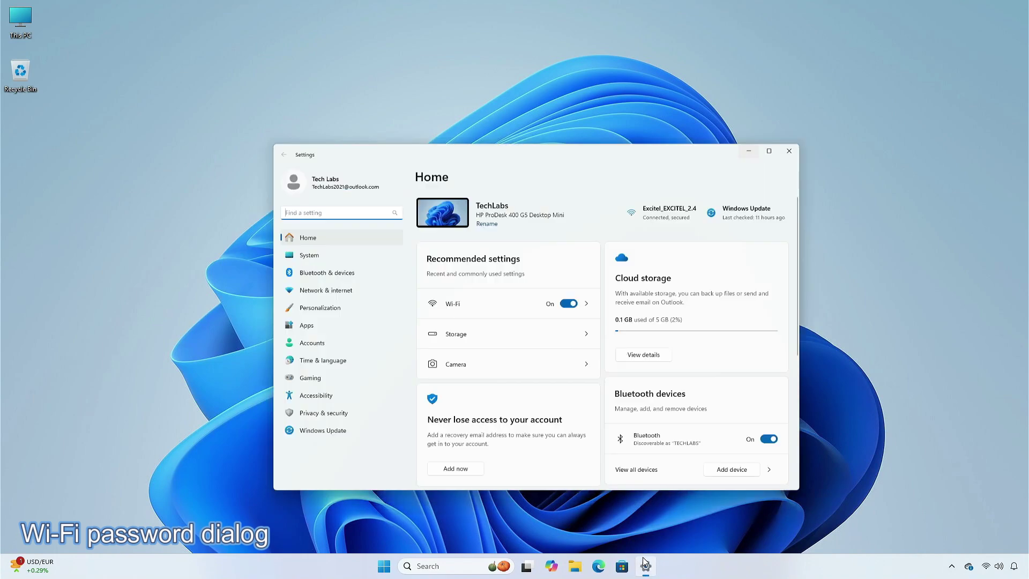
pyautogui.click(269, 234)
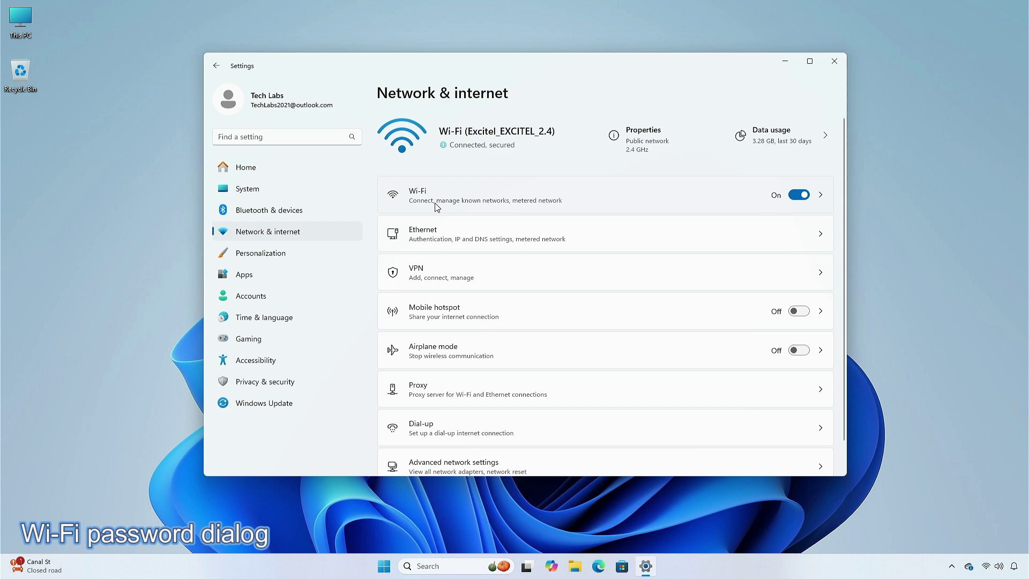
pyautogui.click(437, 209)
pyautogui.click(435, 164)
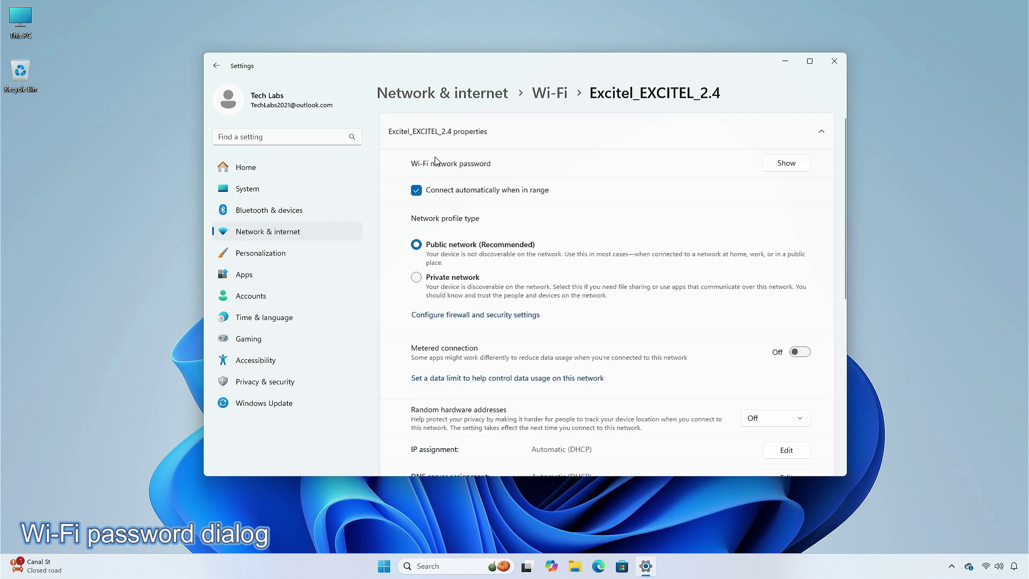
pyautogui.click(786, 171)
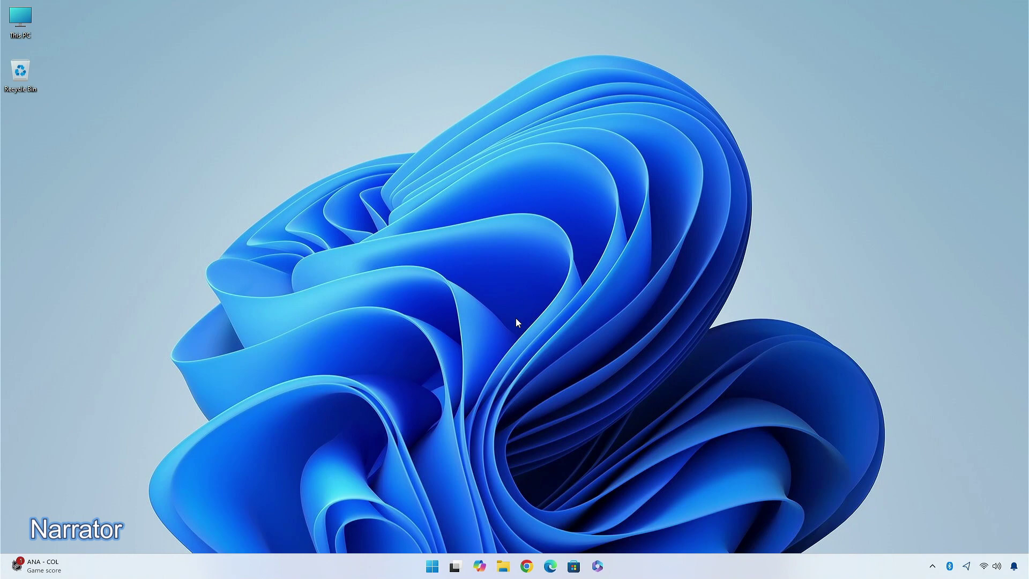
# Search Start for 'narrator', then view the All apps list and close the Start menu
pyautogui.click(427, 564)
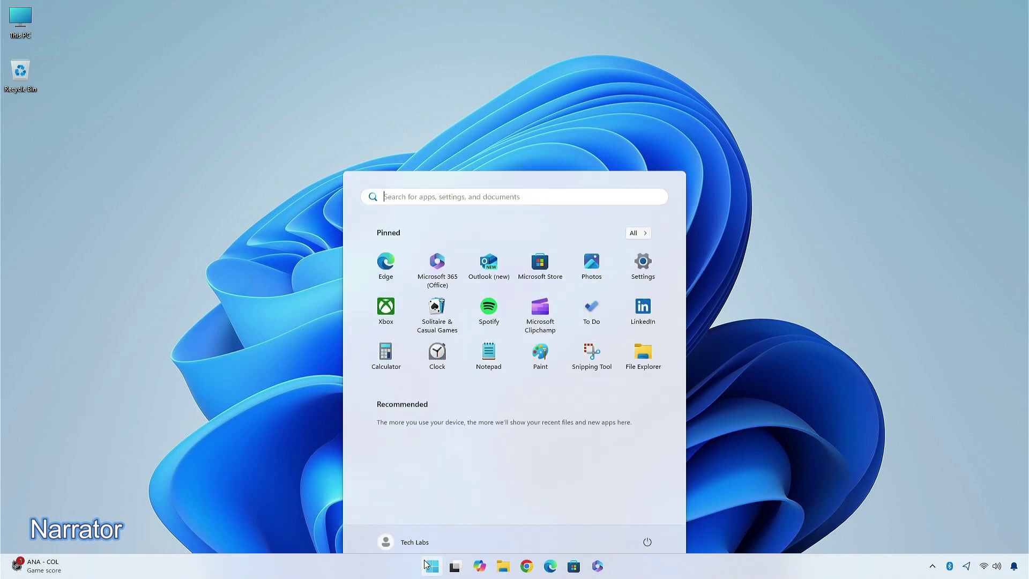
pyautogui.write('narrator')
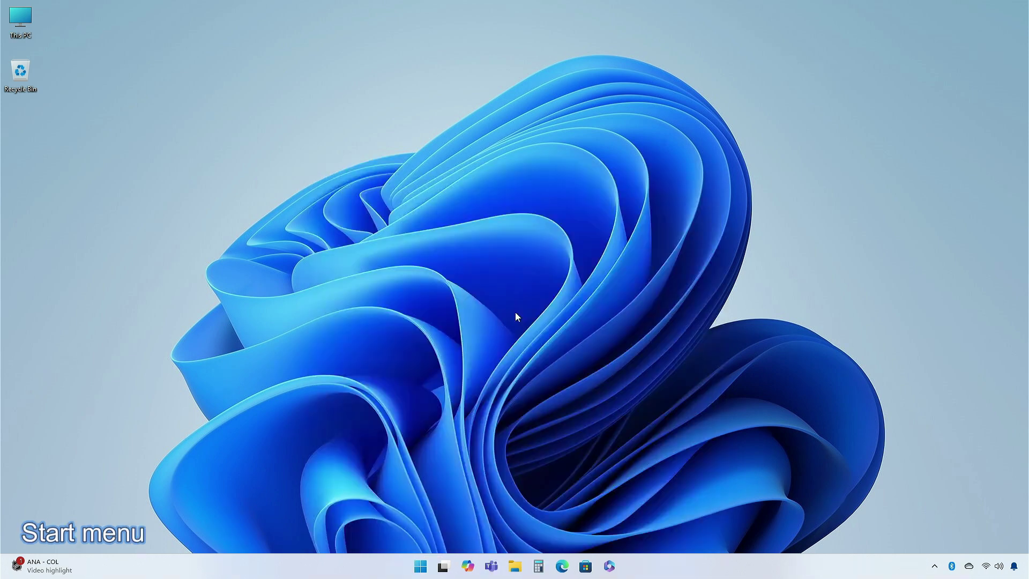
pyautogui.click(420, 567)
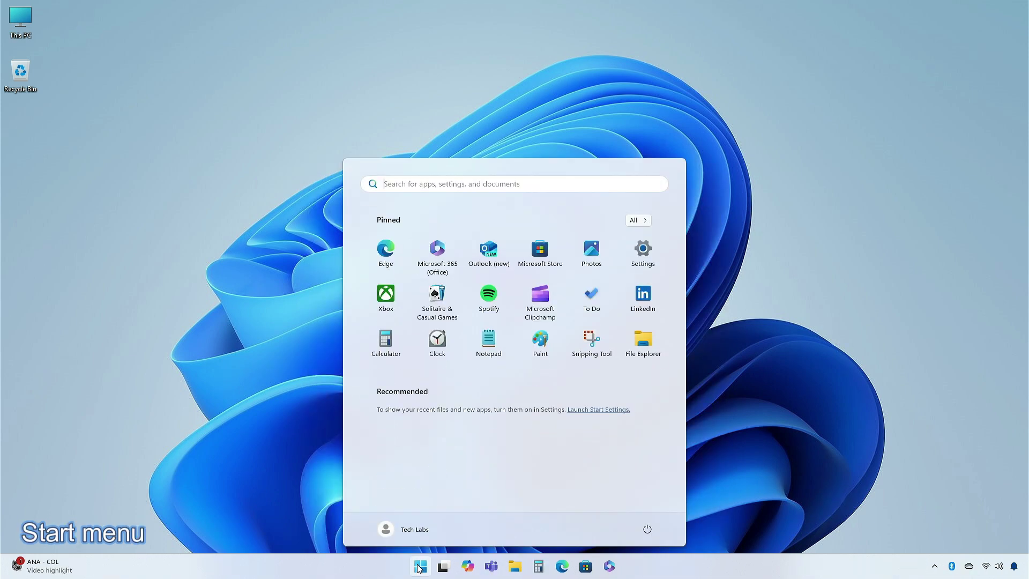
pyautogui.click(633, 221)
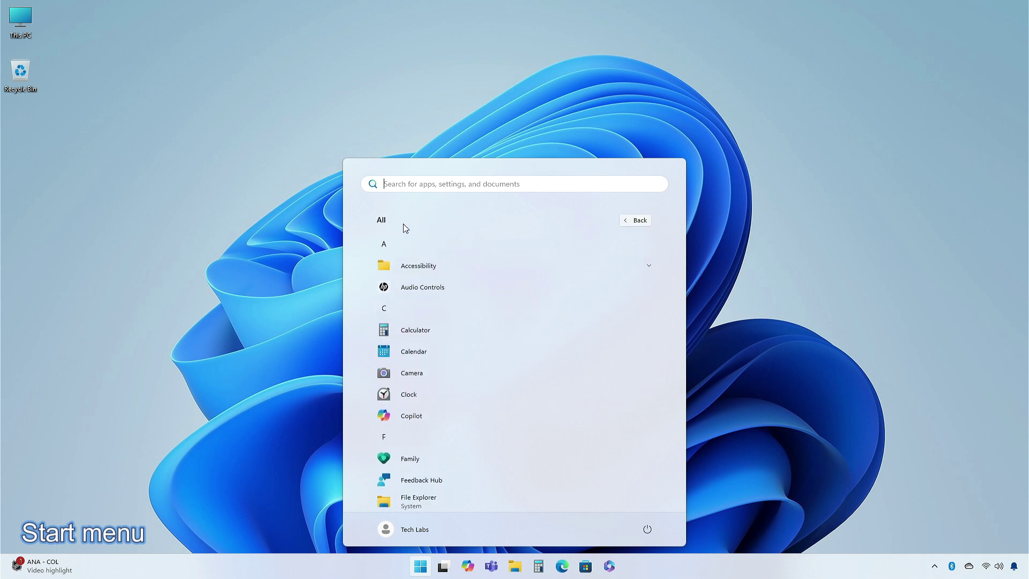
pyautogui.click(633, 223)
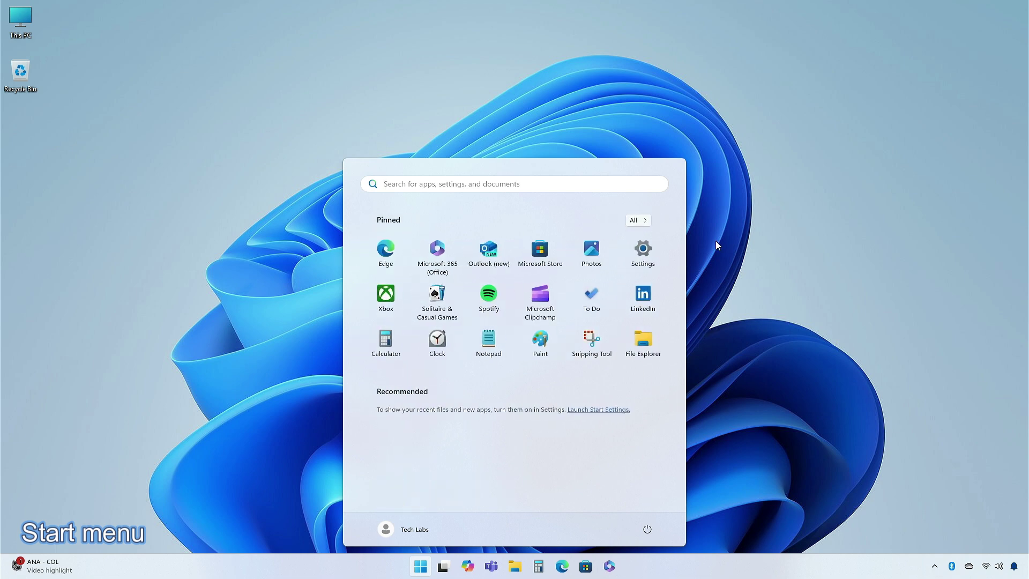
pyautogui.press('Escape')
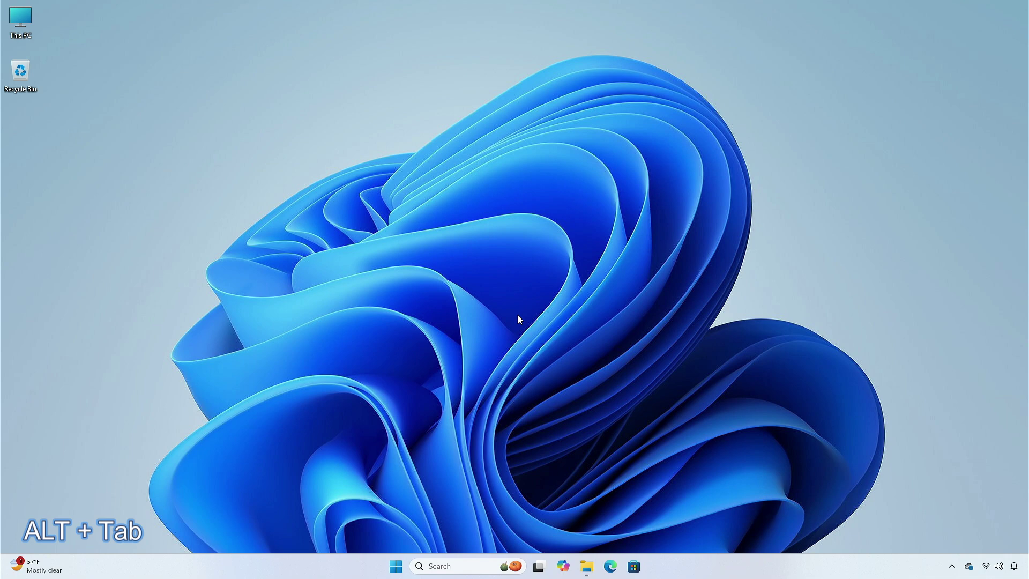
pyautogui.hotkey('alt', 'Tab')
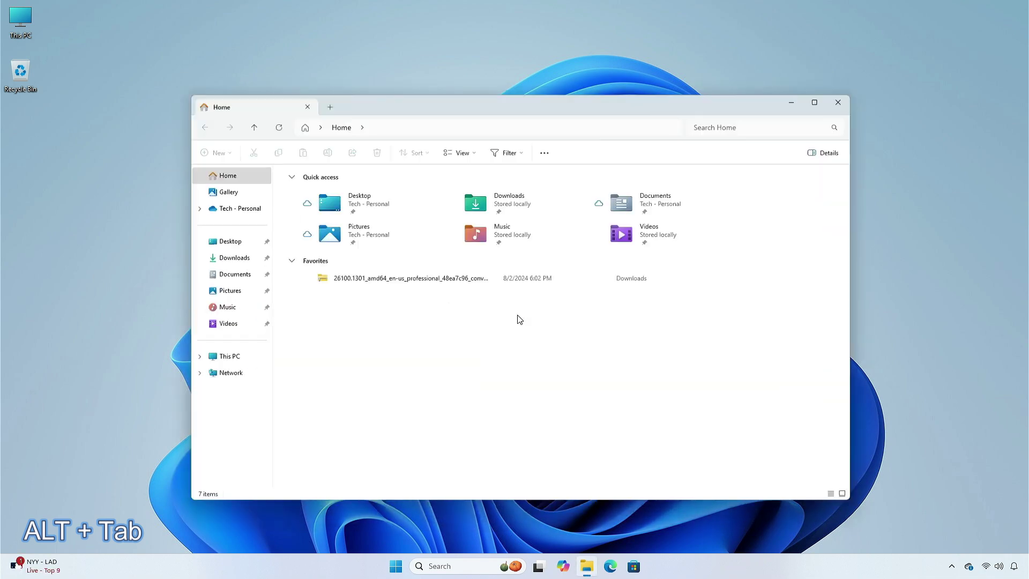
pyautogui.hotkey('alt', 'Tab')
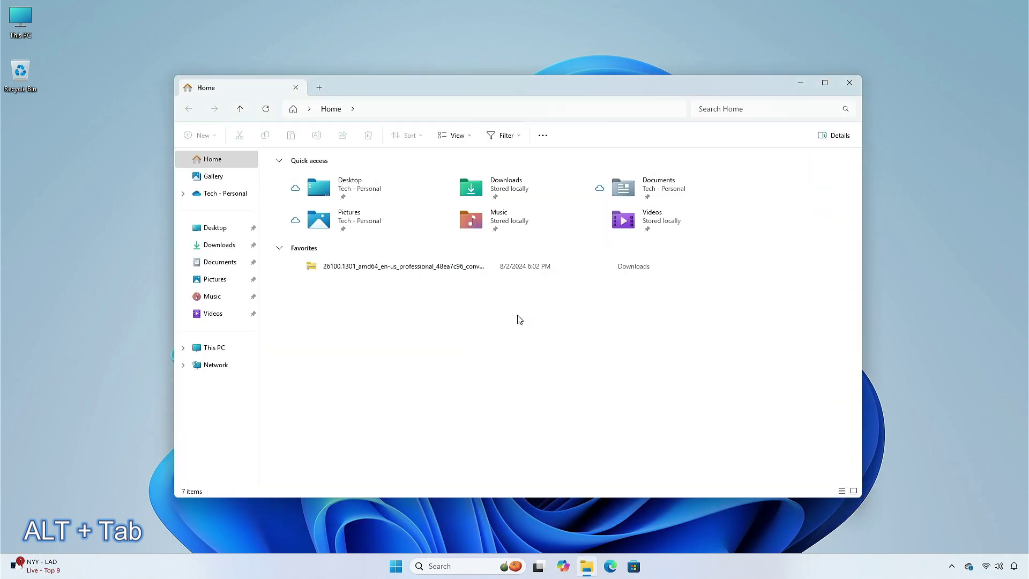
pyautogui.click(793, 85)
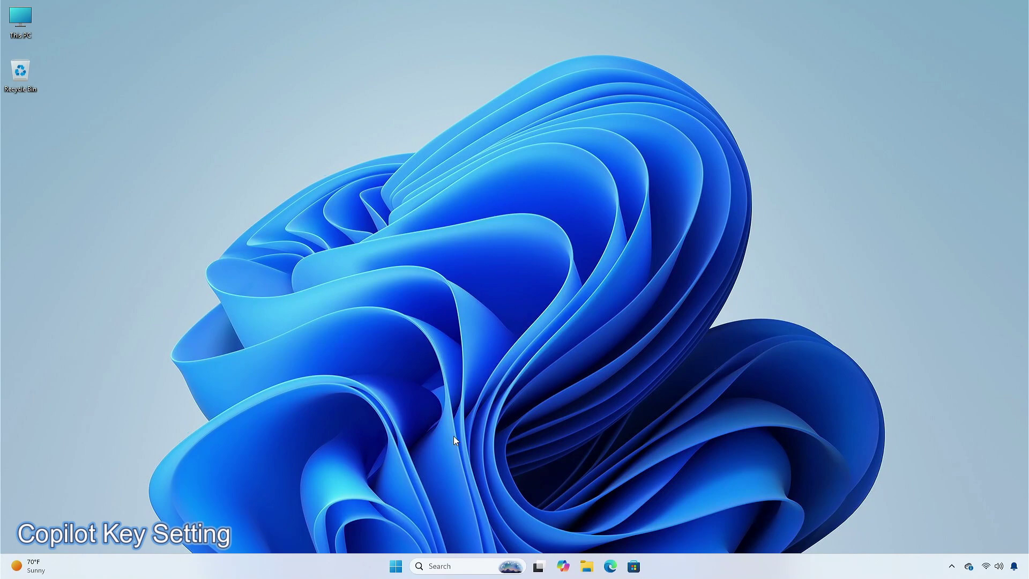
# Set 'Customize Copilot key on keyboard' to Copilot under Personalization > Text input
pyautogui.click(395, 566)
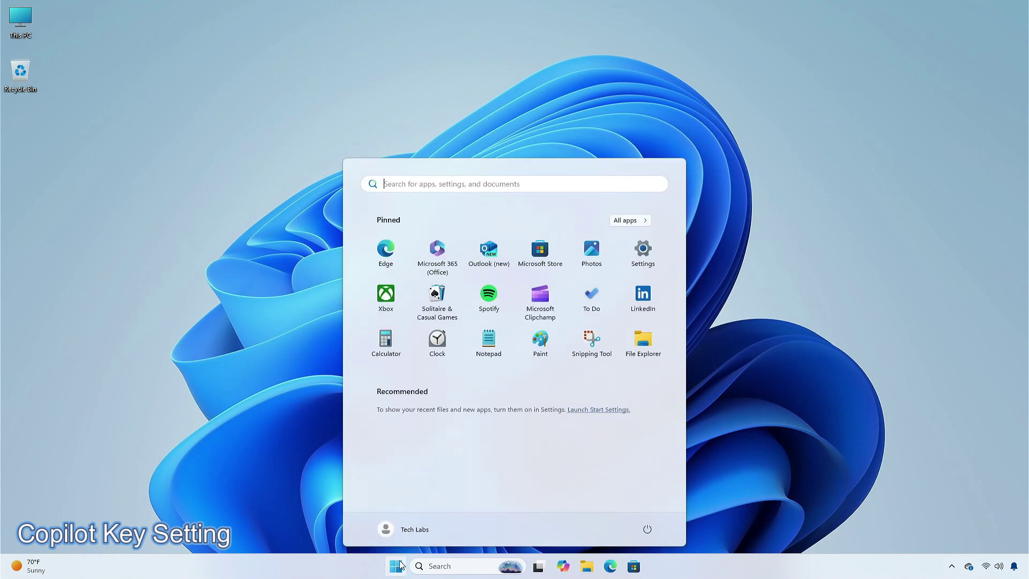
pyautogui.click(644, 249)
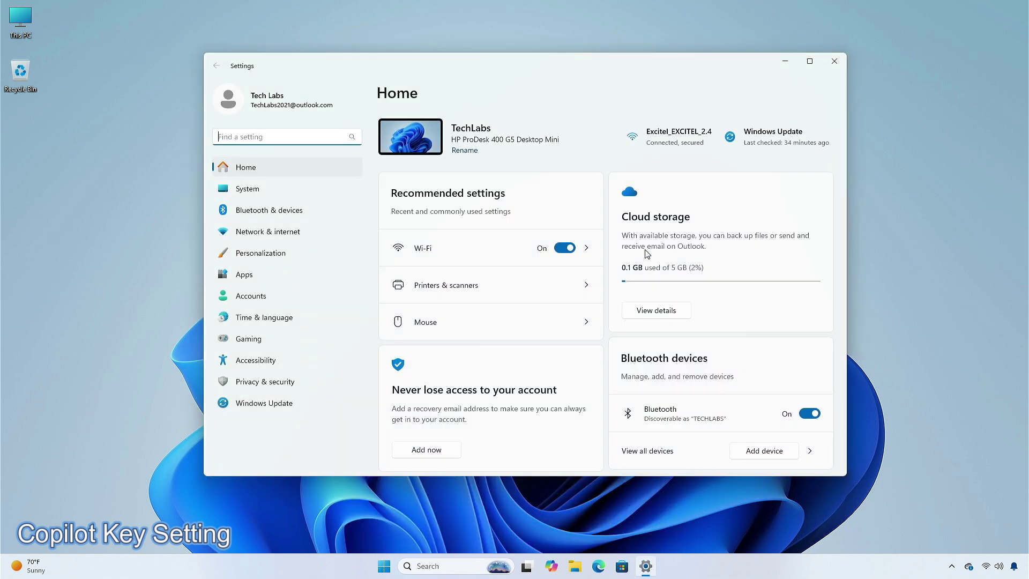
pyautogui.click(322, 260)
pyautogui.scroll(-2, 460, 264)
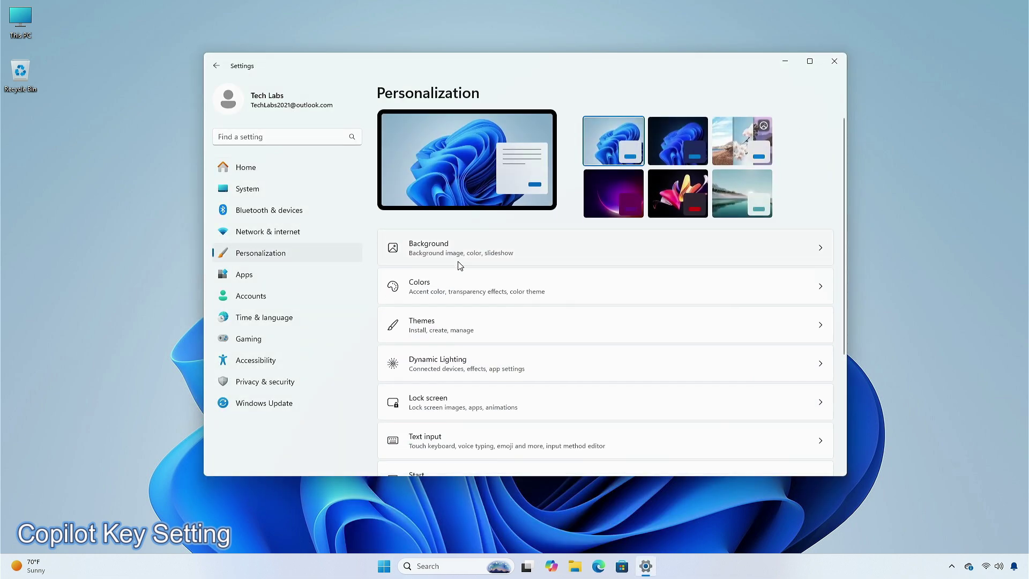
pyautogui.click(422, 349)
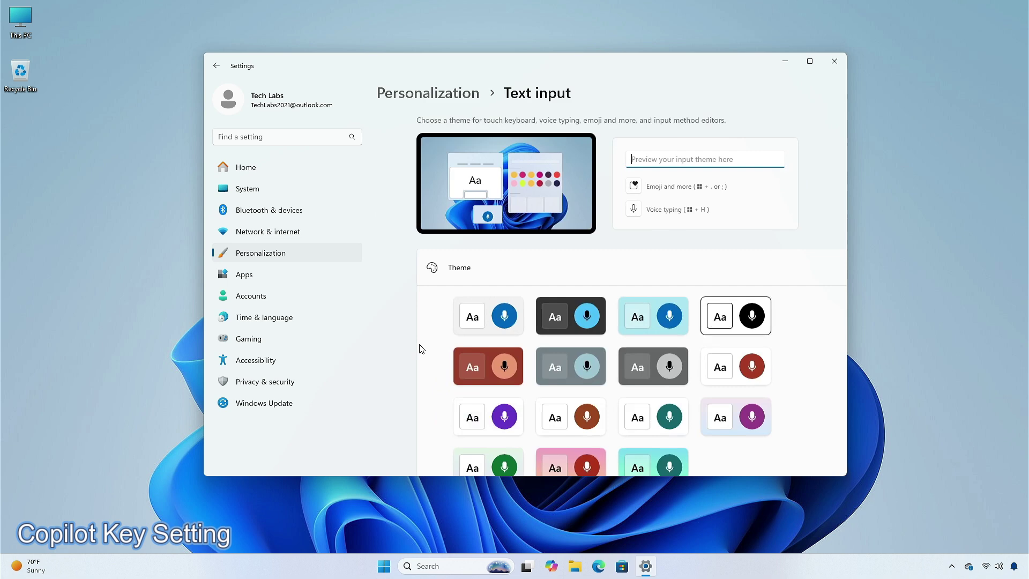
pyautogui.scroll(-5, 424, 346)
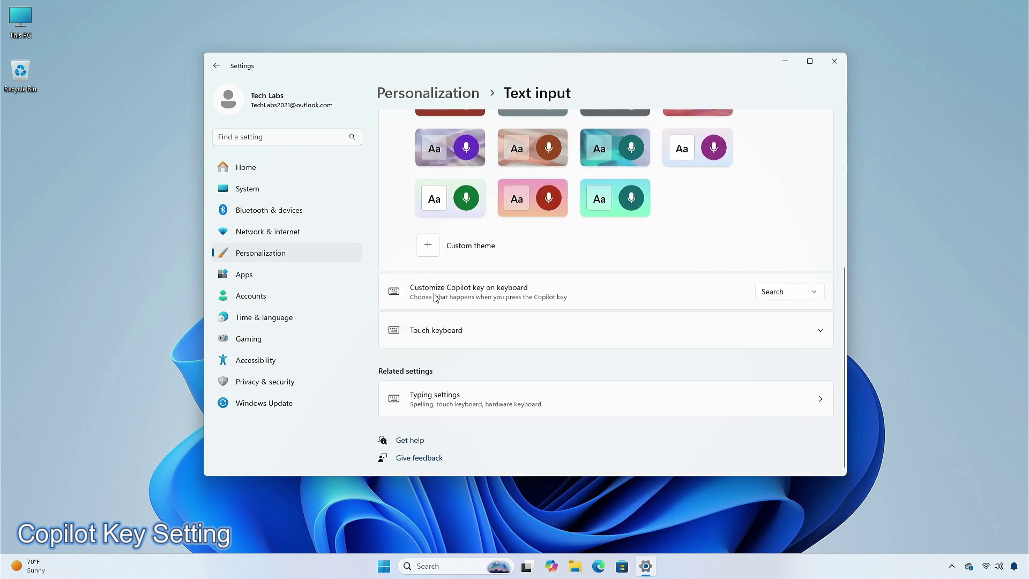
pyautogui.click(788, 292)
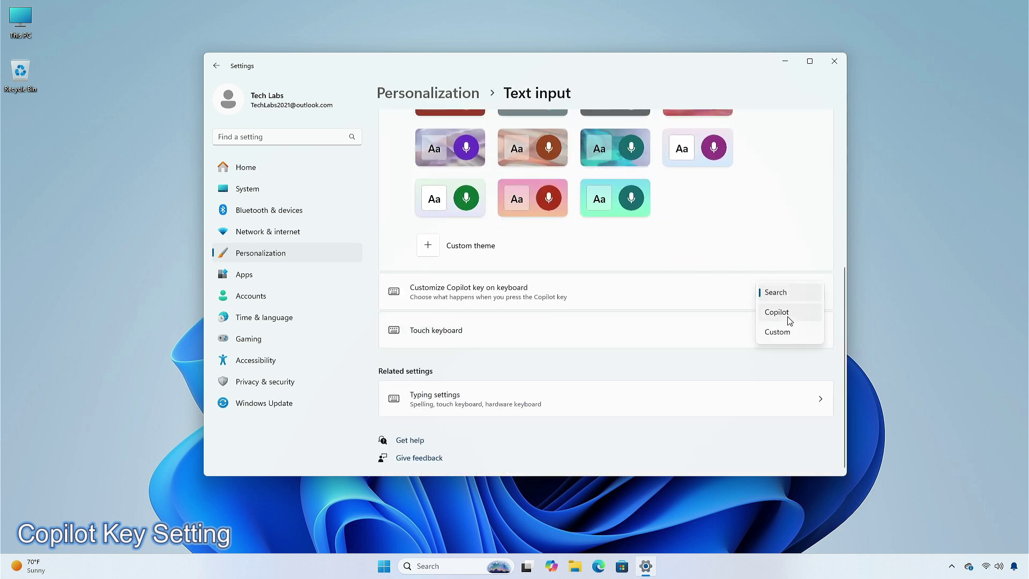
pyautogui.click(788, 316)
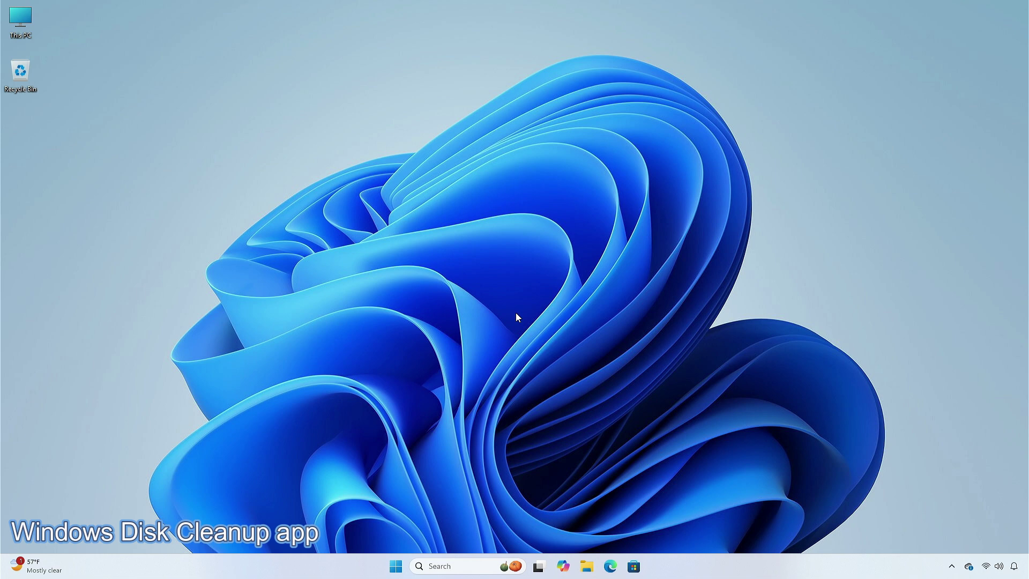
# Open Settings with Win+I and go to System > Storage > Advanced storage settings > Disks & volumes
pyautogui.press('super+i')
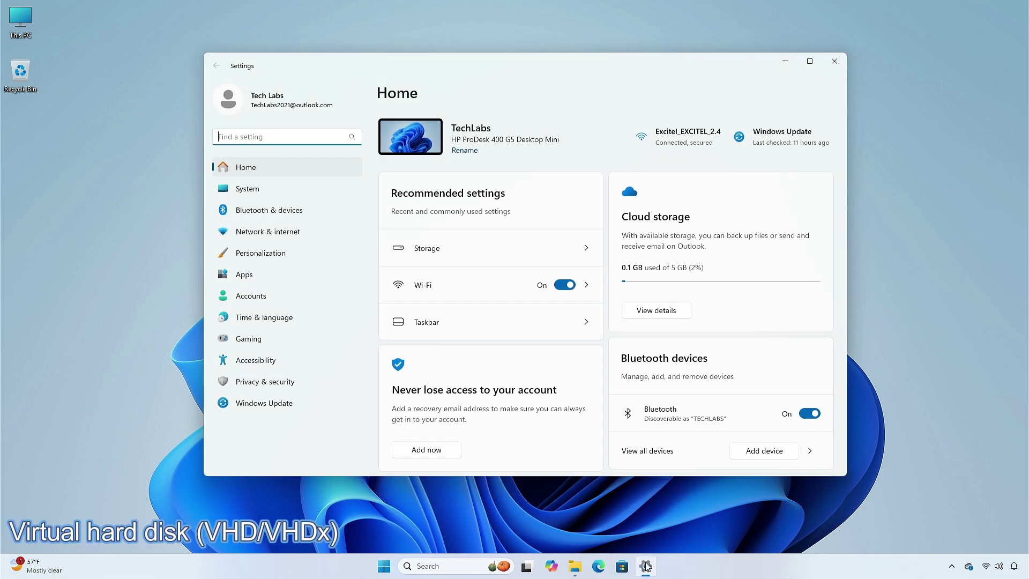
pyautogui.click(288, 186)
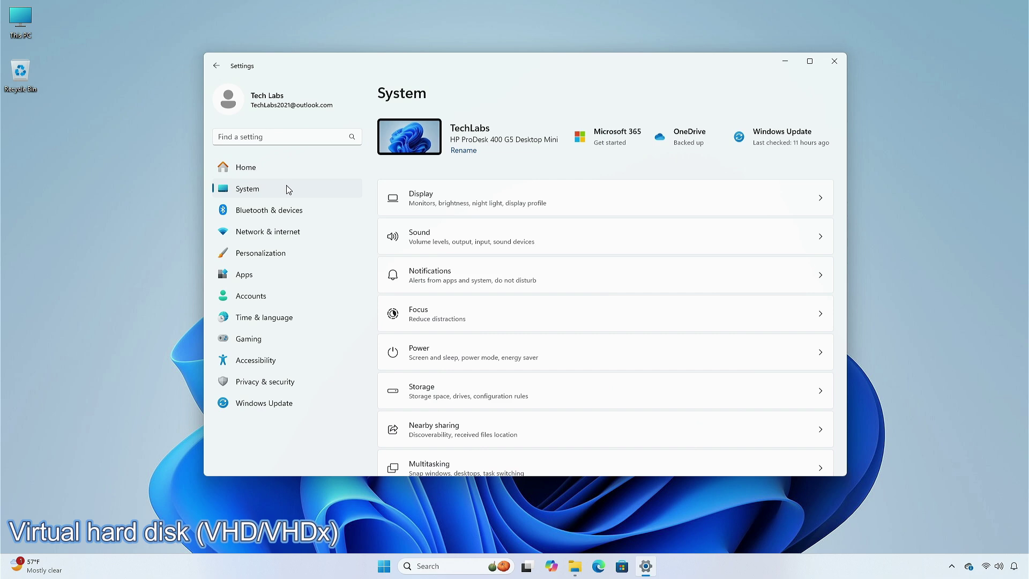
pyautogui.scroll(-4, 420, 194)
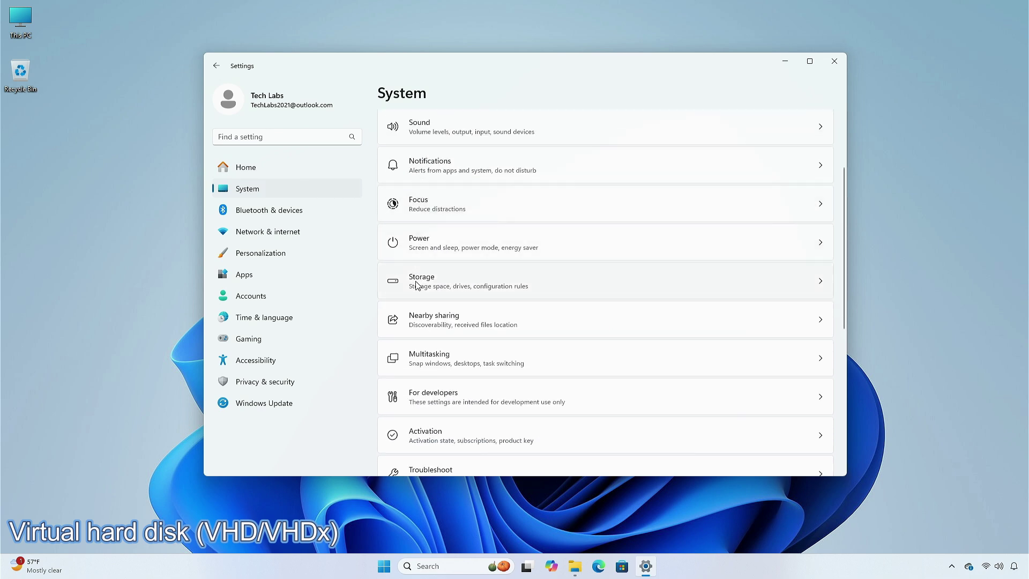
pyautogui.click(440, 286)
pyautogui.scroll(-2, 440, 285)
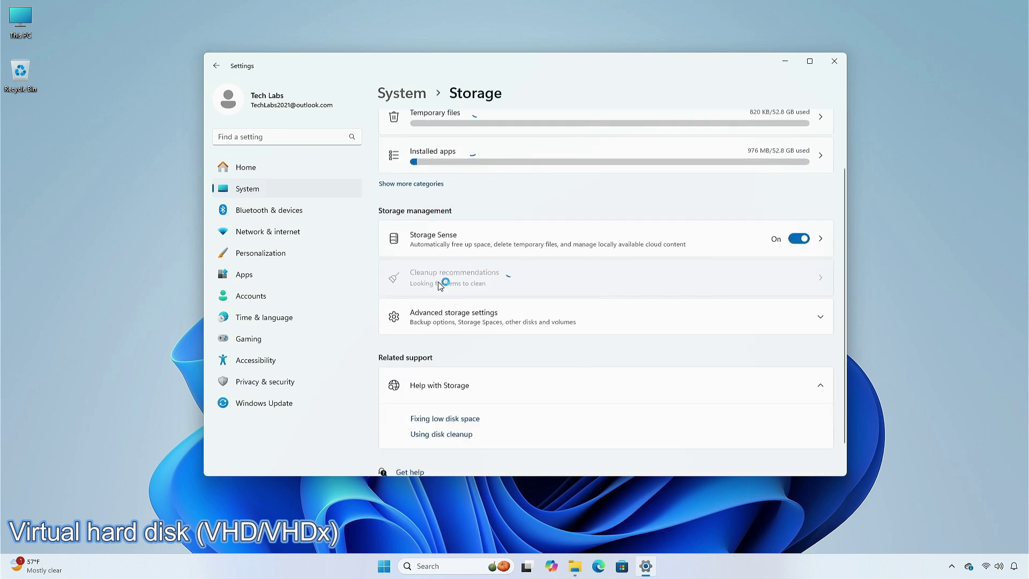
pyautogui.scroll(-1, 440, 286)
pyautogui.click(497, 286)
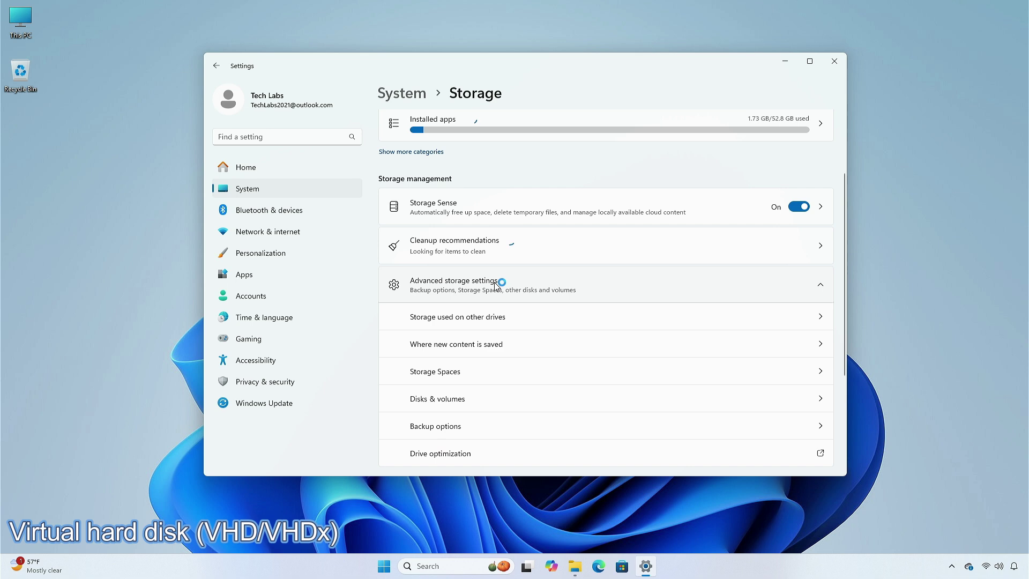
pyautogui.scroll(-2, 496, 286)
pyautogui.click(473, 291)
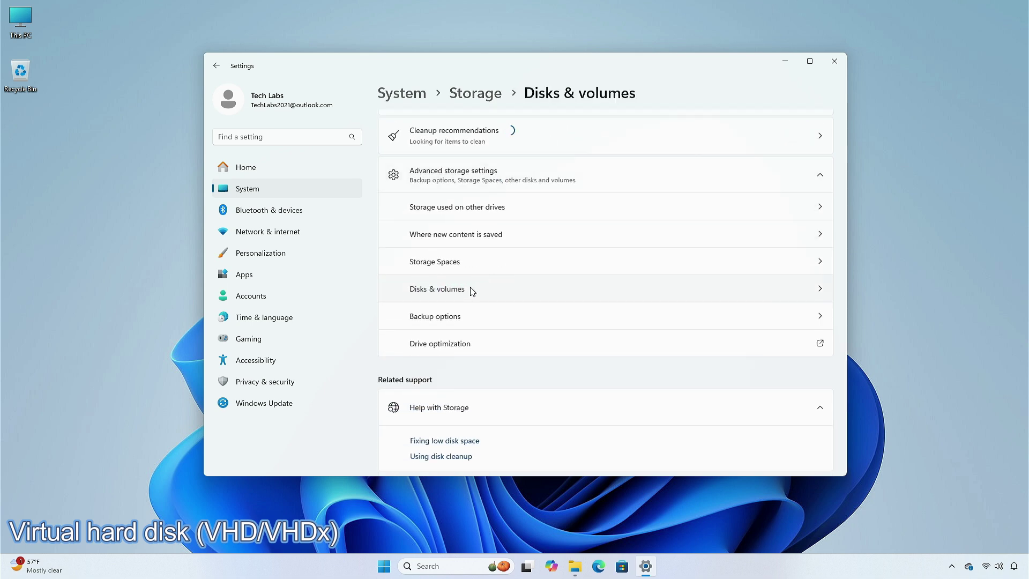